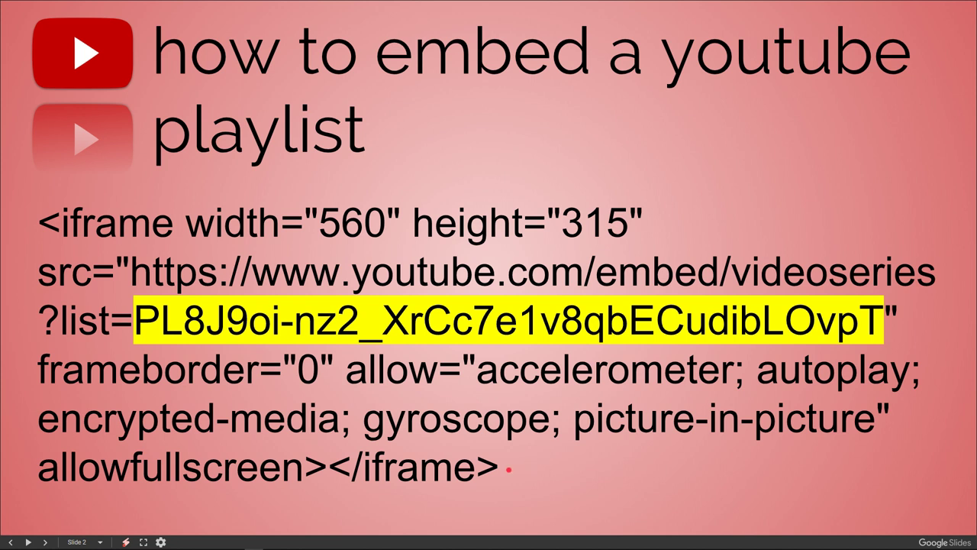
Advance the presentation to the YouTube Android app slide and leave full-screen mode.
key(Right)
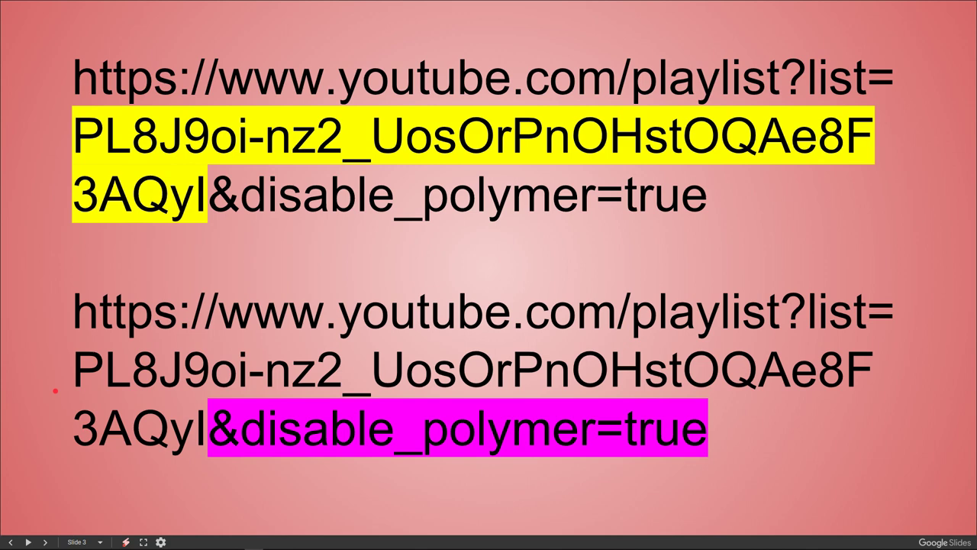
key(Right)
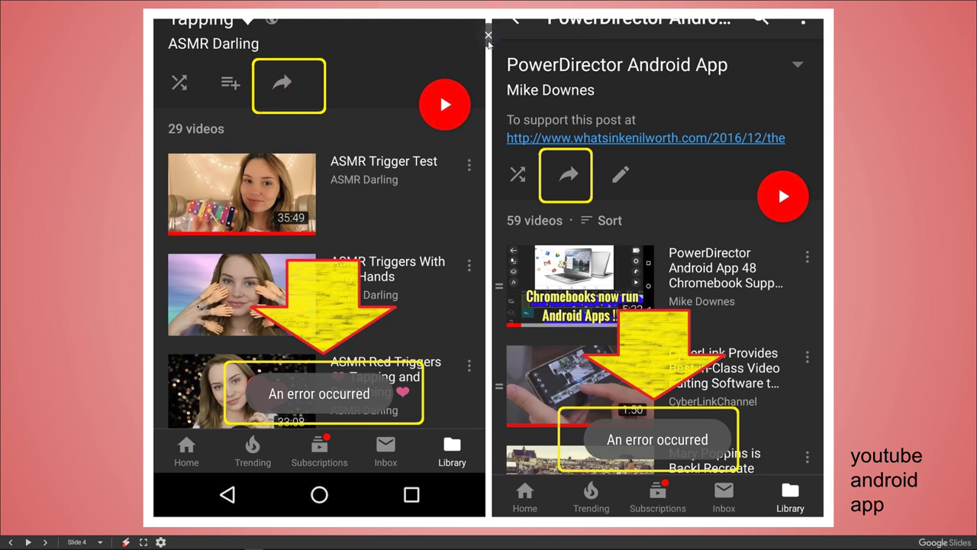
click(487, 35)
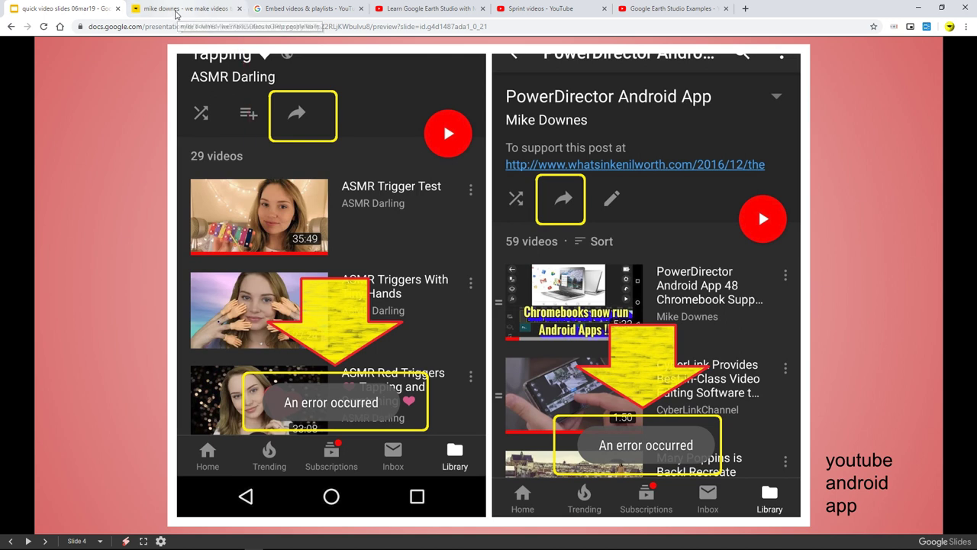
Switch to the whatsinkenilworth.com blog and examine the Learn Google Earth Studio post down to its first embedded playlist.
click(176, 9)
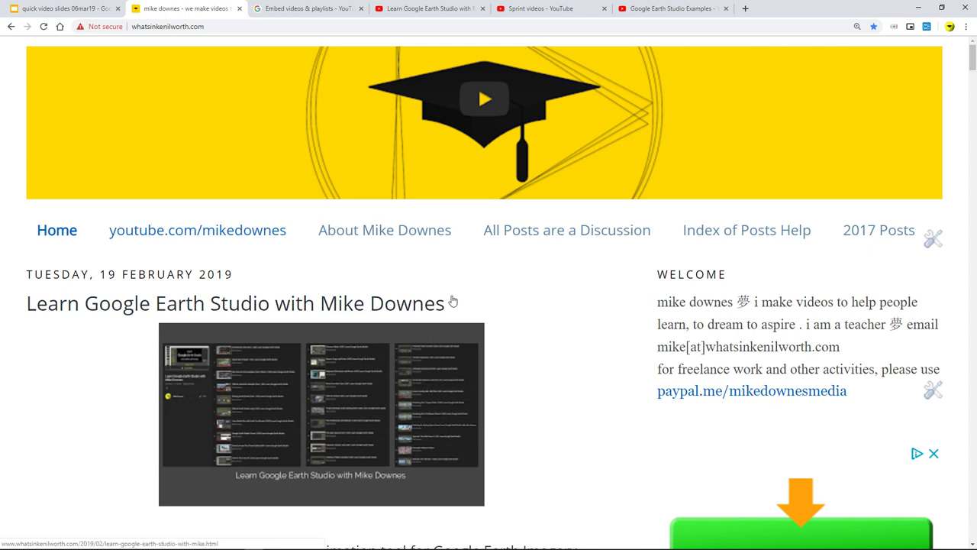
scroll(481, 317, down, 2)
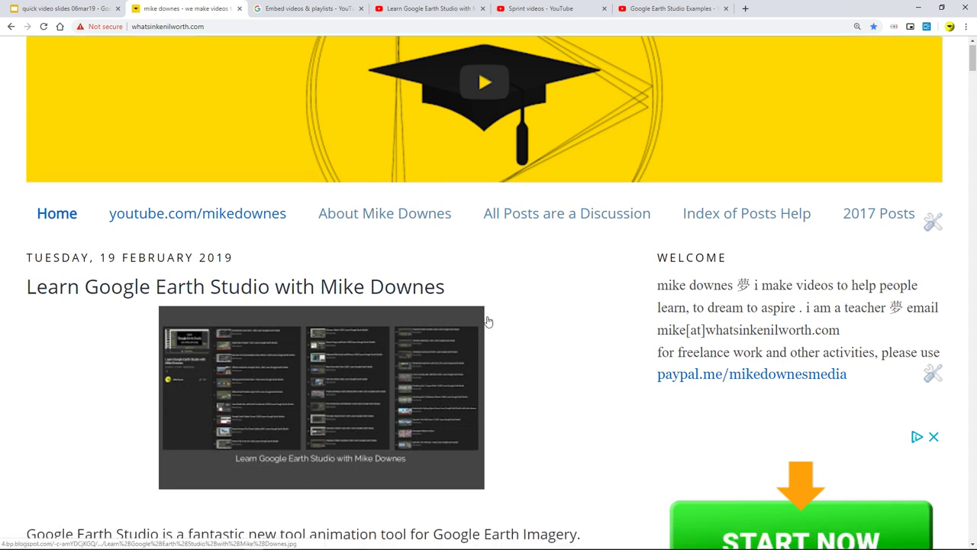
scroll(490, 323, down, 5)
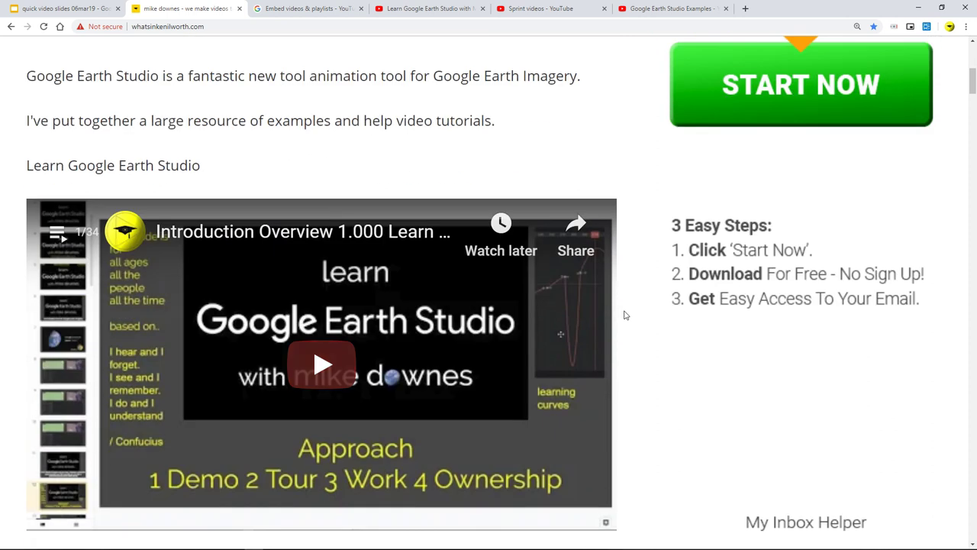
scroll(420, 145, up, 1)
scroll(419, 144, up, 4)
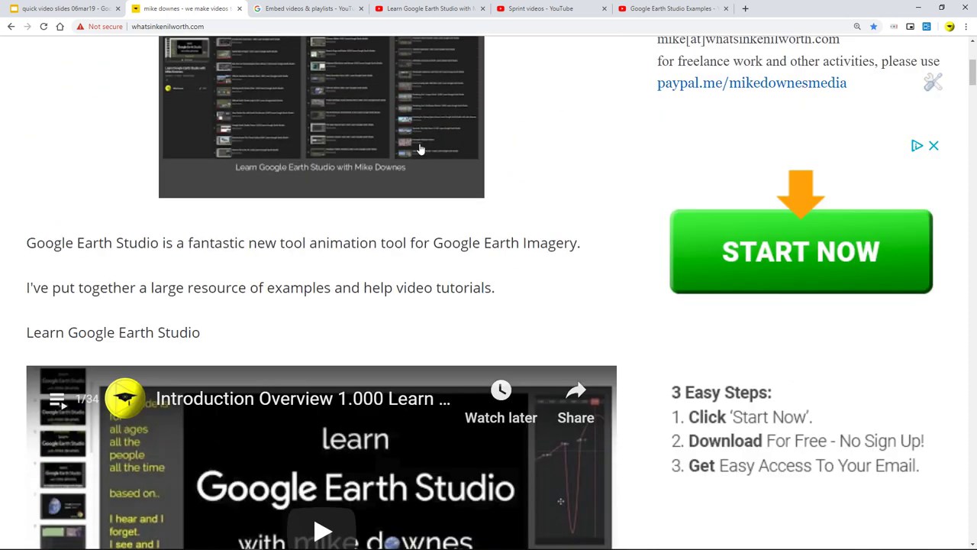
scroll(153, 250, down, 2)
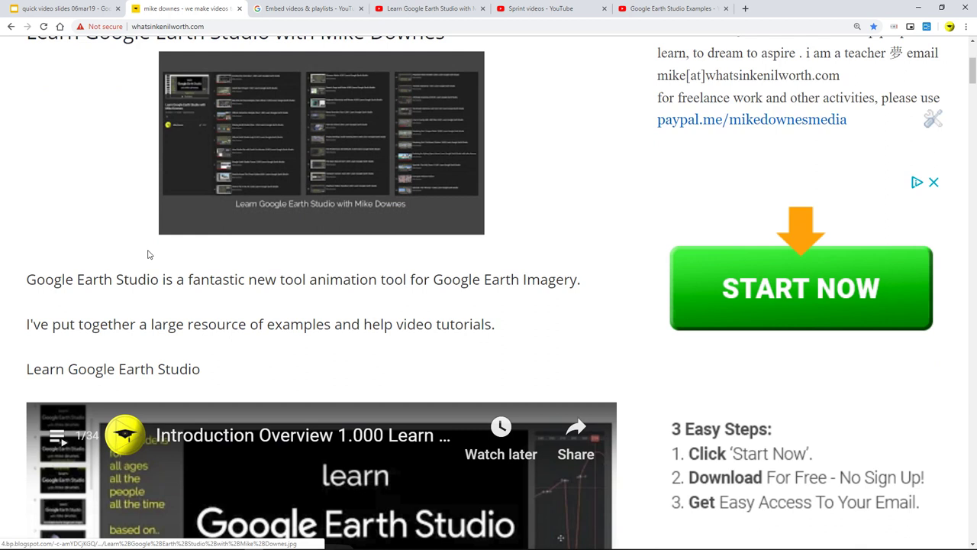
scroll(147, 252, down, 3)
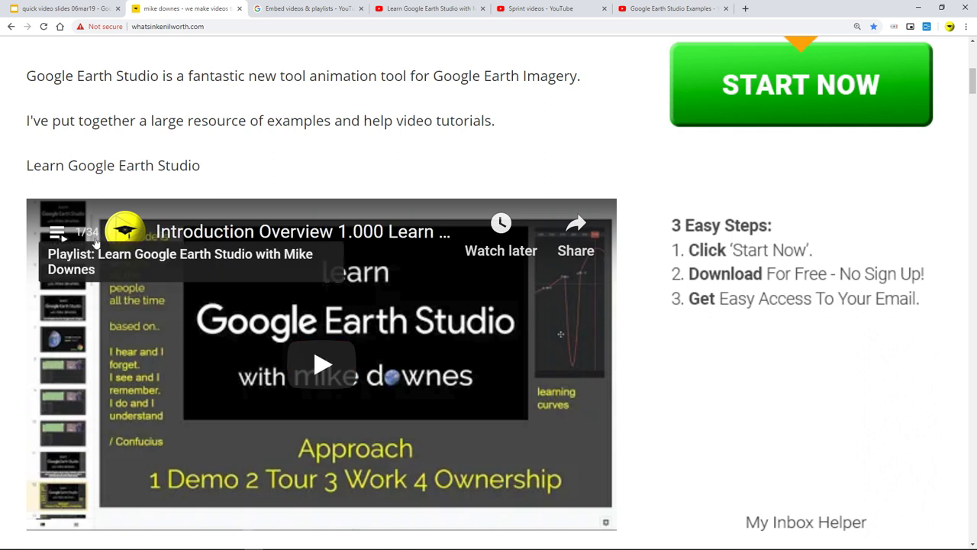
Open the video list of the embedded Learn Google Earth Studio playlist, browse its entries and close the list.
click(58, 237)
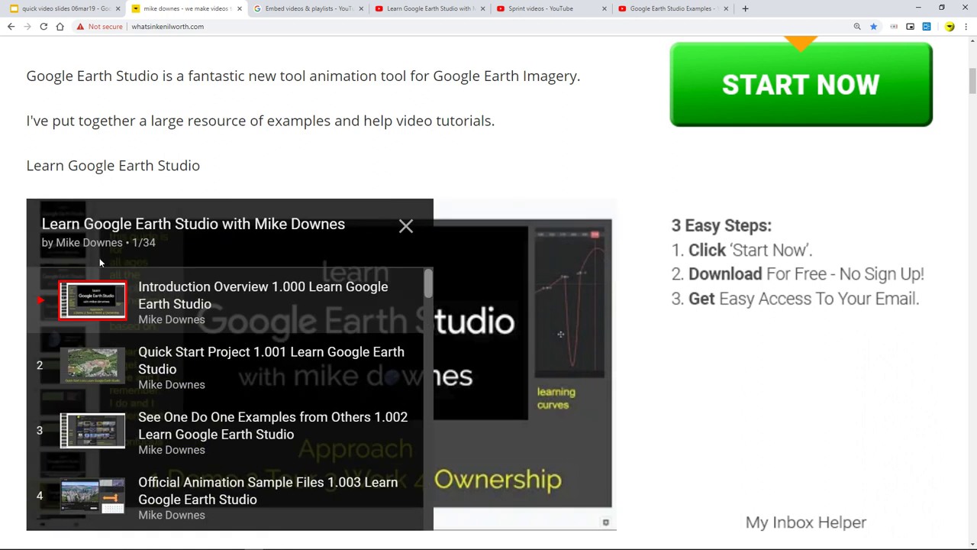
scroll(207, 344, down, 7)
scroll(213, 367, down, 9)
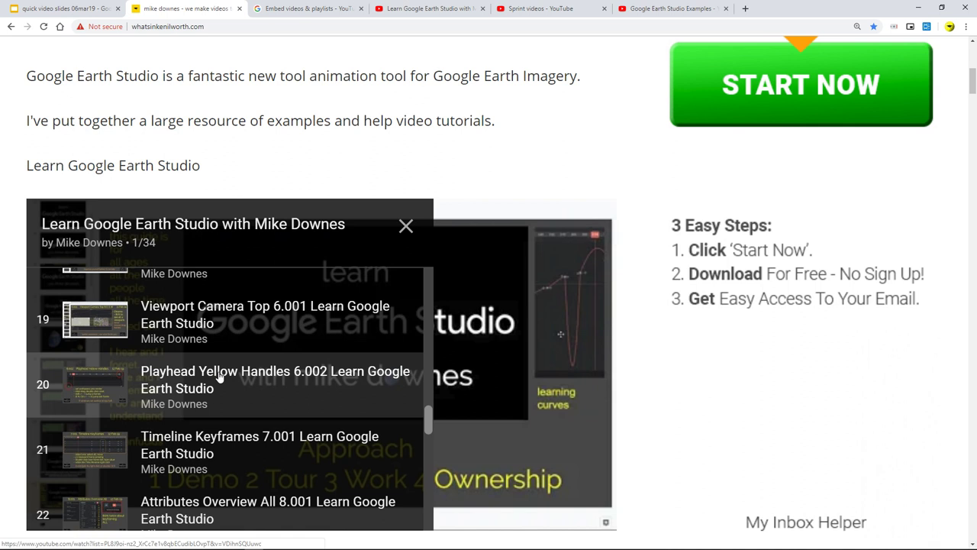
scroll(218, 375, down, 6)
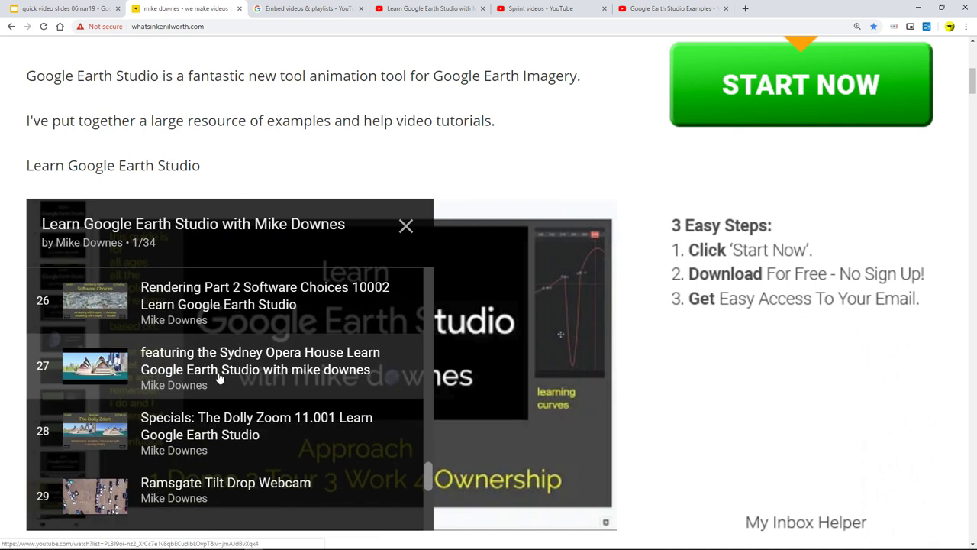
scroll(218, 377, down, 4)
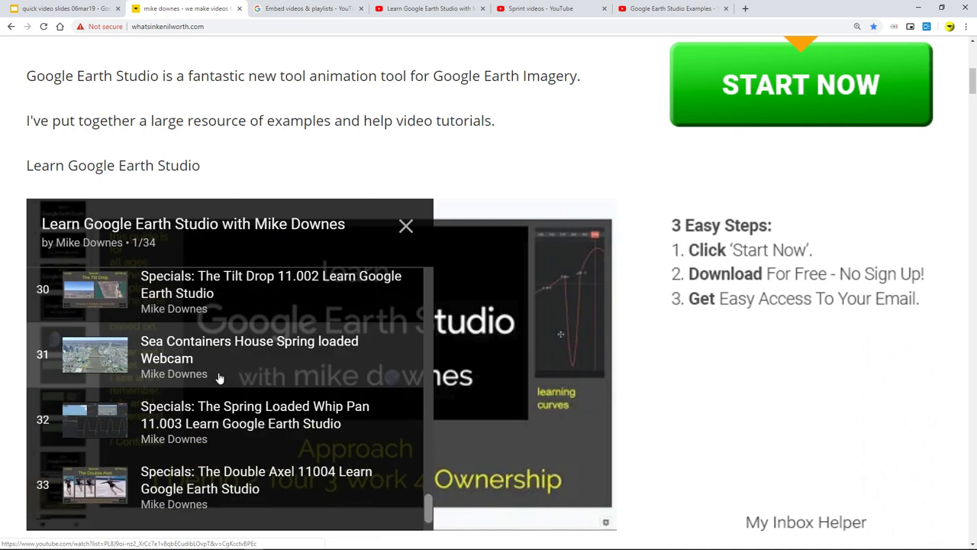
scroll(219, 377, up, 6)
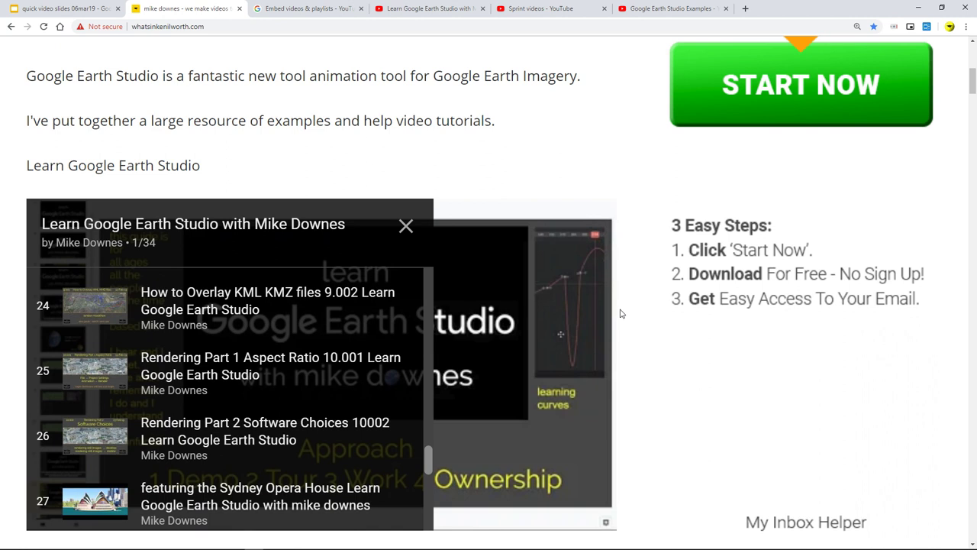
click(405, 226)
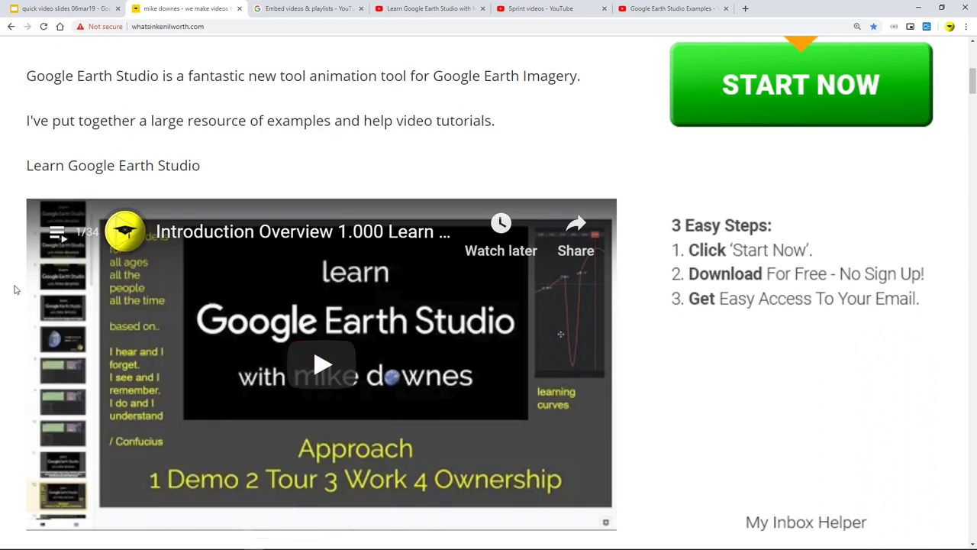
Review the embedded playlists under Animation Examples One and Animation Examples Two in the blog post.
scroll(20, 295, down, 2)
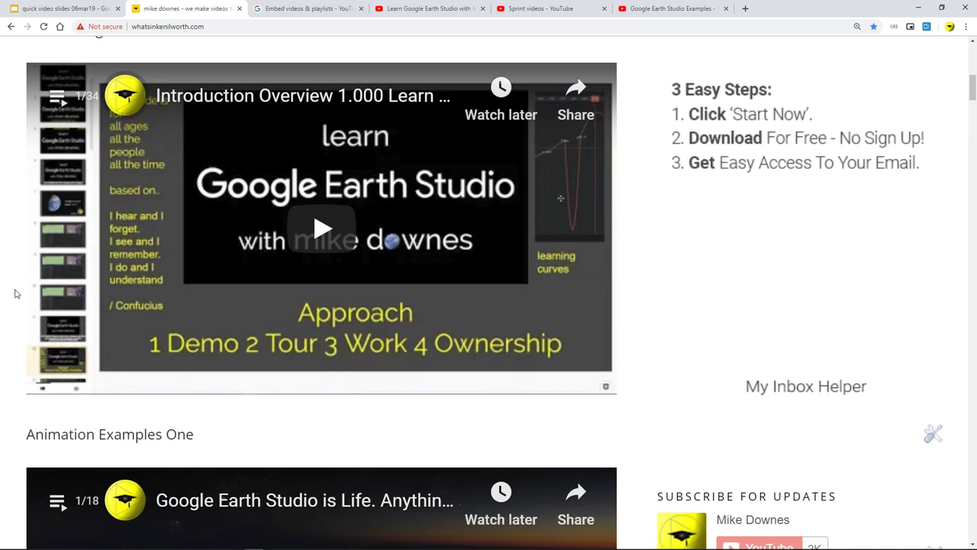
scroll(216, 223, down, 4)
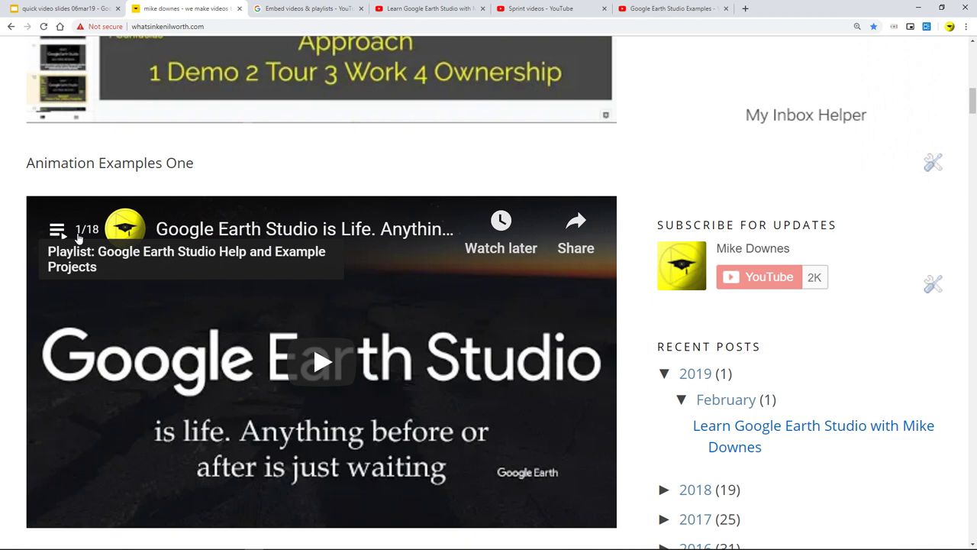
scroll(344, 297, down, 1)
scroll(349, 304, down, 1)
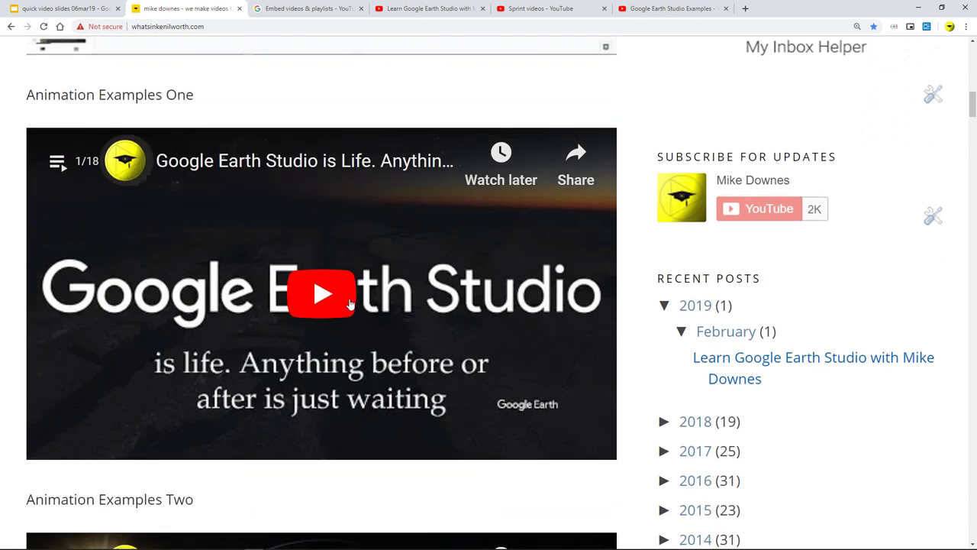
scroll(349, 305, down, 4)
scroll(349, 304, down, 1)
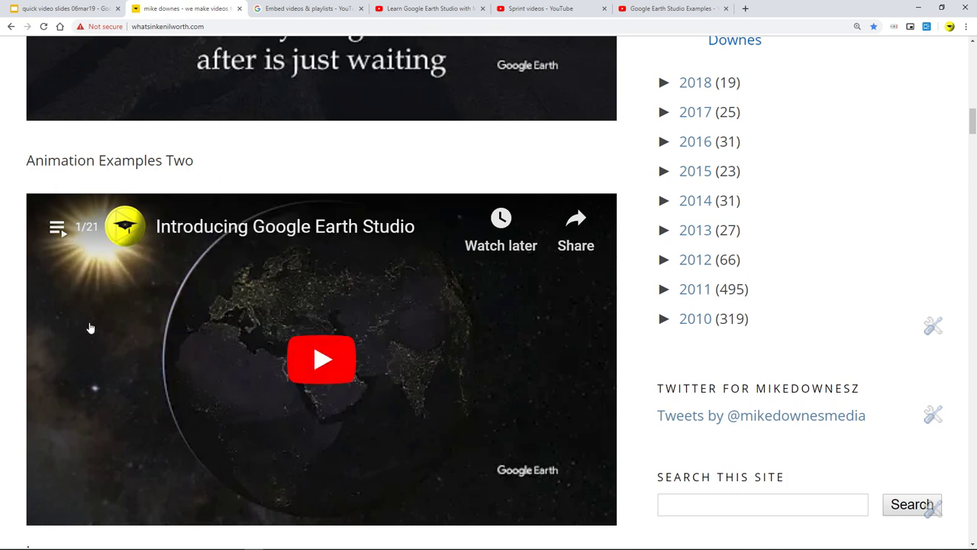
Open the Learn Google Earth Studio blog post for editing in Blogger and show its HTML source.
scroll(89, 328, down, 2)
click(353, 446)
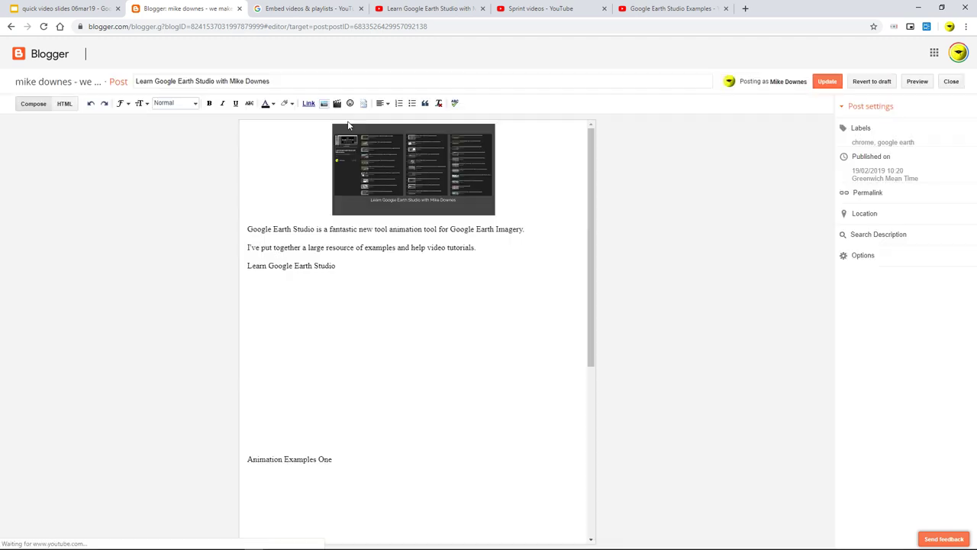
click(64, 103)
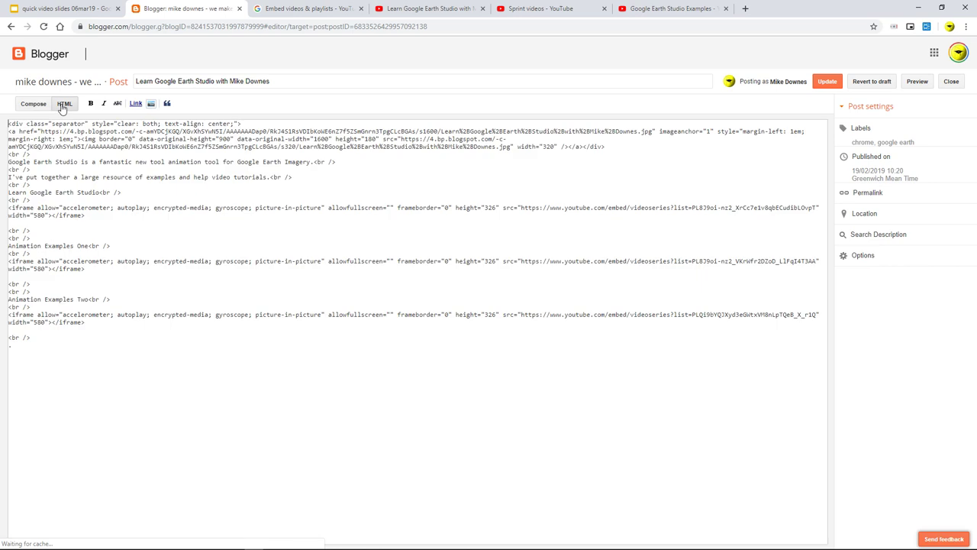
Enlarge the page to 200% and select the iframe embed code below the Learn Google Earth Studio line.
click(965, 26)
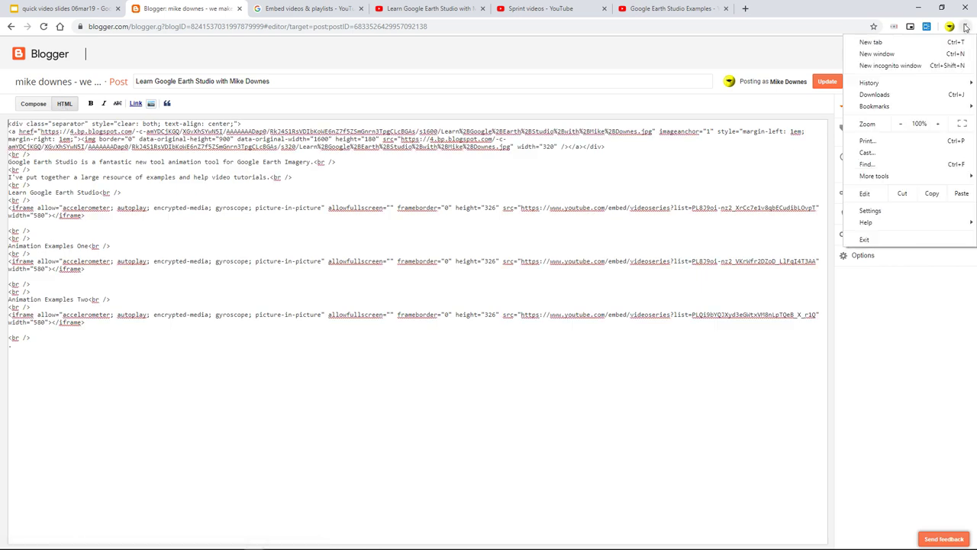
click(937, 125)
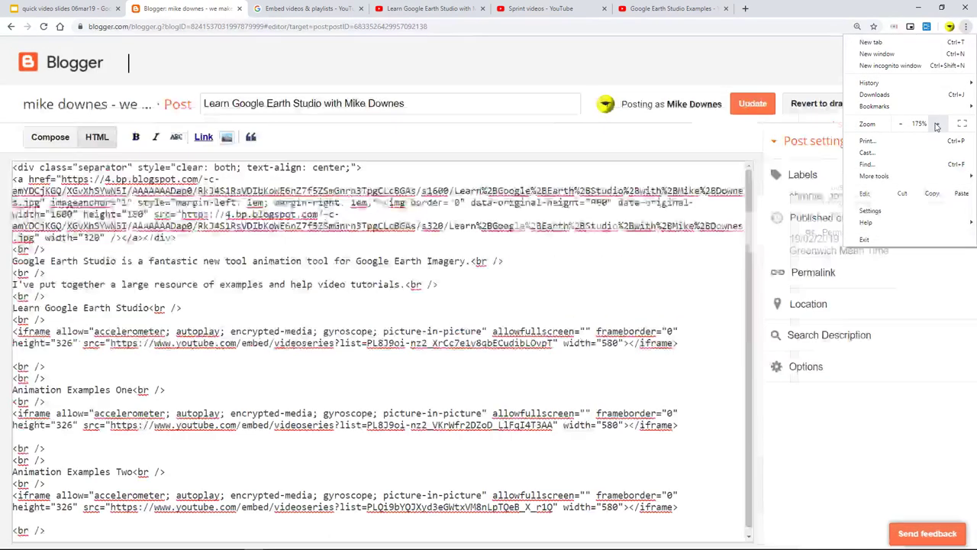
click(936, 125)
click(937, 124)
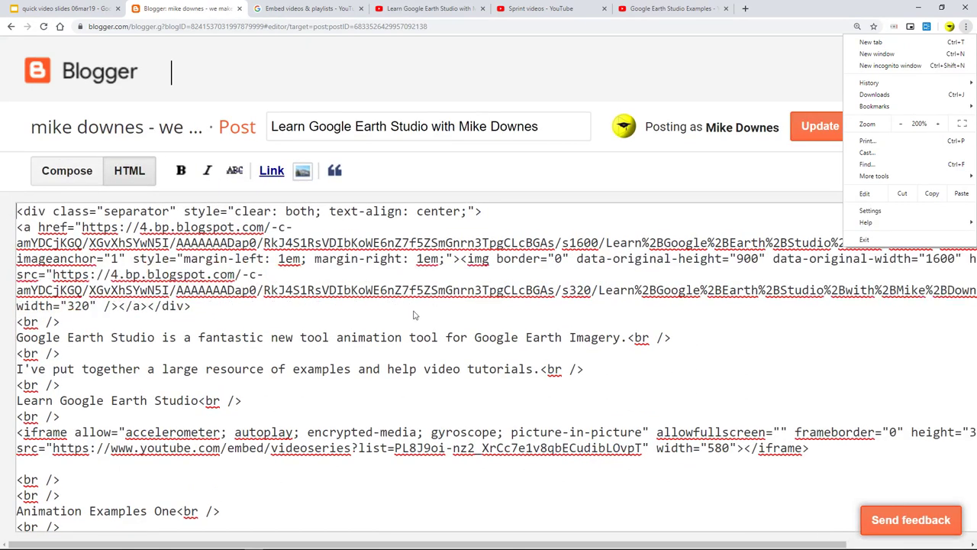
click(387, 343)
scroll(387, 342, down, 2)
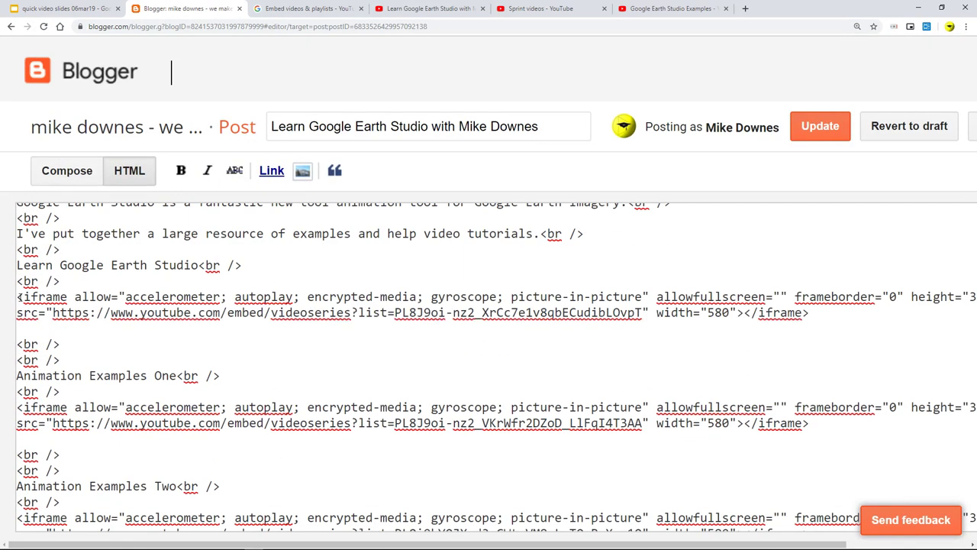
drag(18, 297, 822, 319)
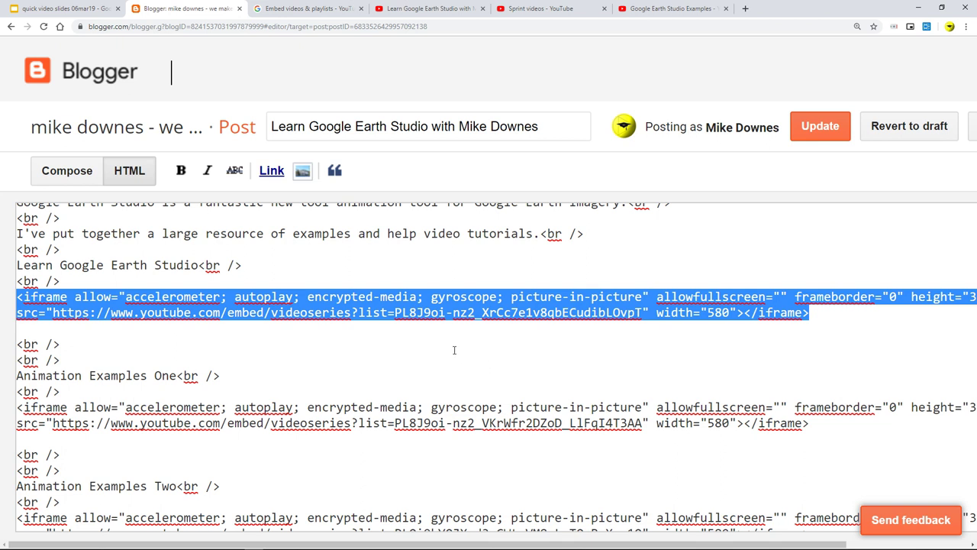
Switch to the YouTube Help article on embedding videos and playlists and examine its playlist instructions and example iframe code.
click(303, 9)
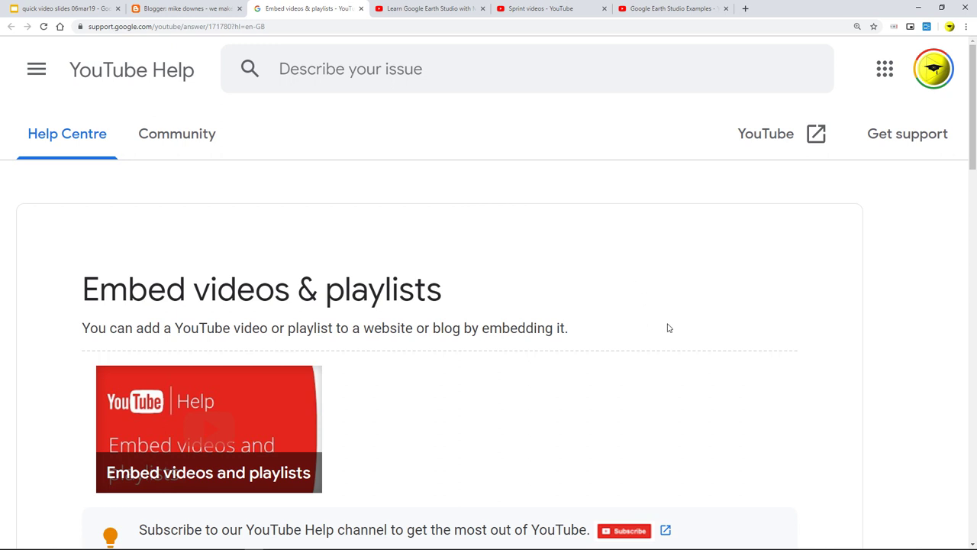
scroll(670, 329, down, 1)
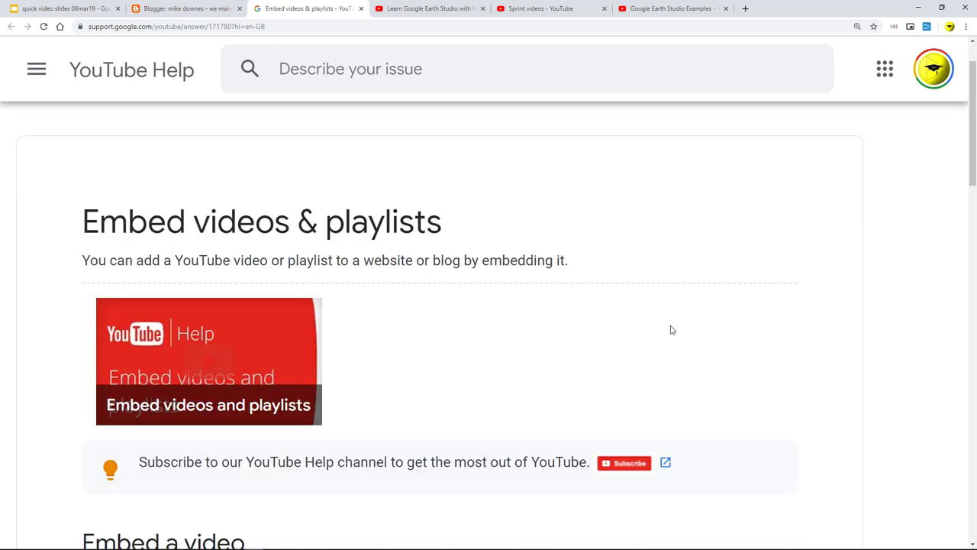
scroll(670, 328, down, 2)
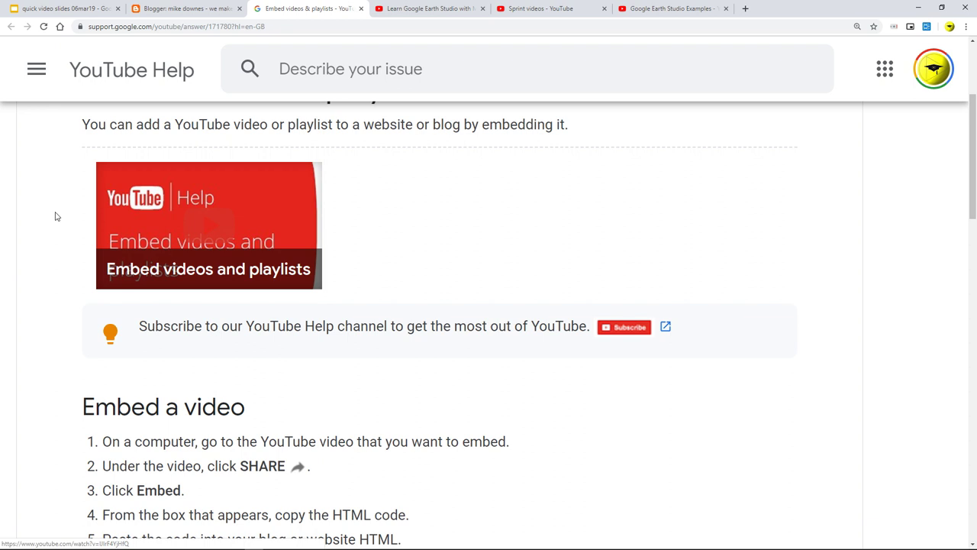
scroll(71, 216, down, 3)
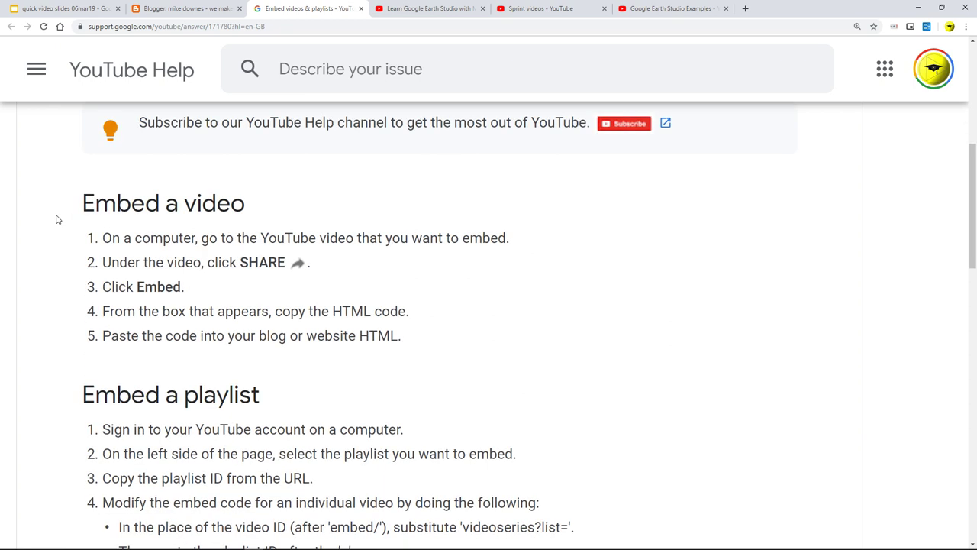
scroll(56, 219, down, 4)
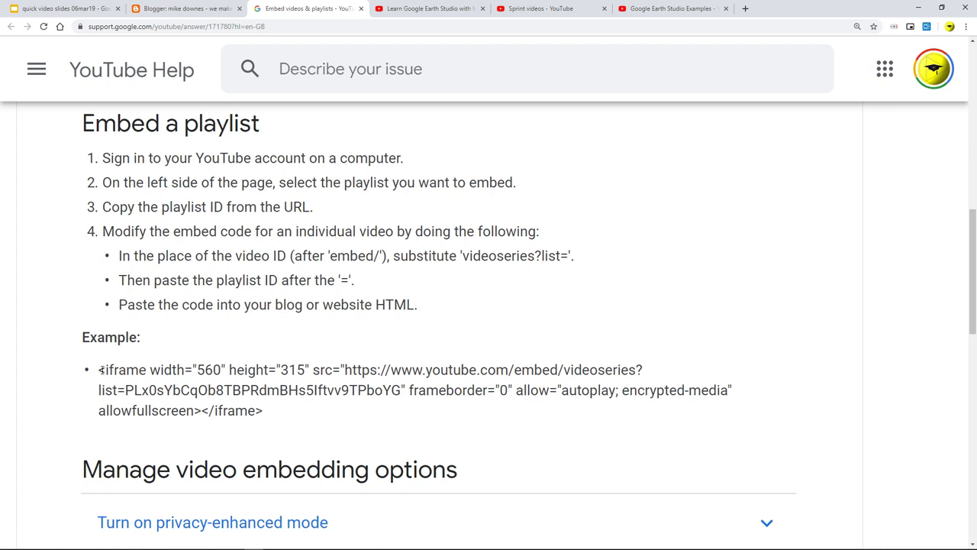
drag(100, 370, 259, 411)
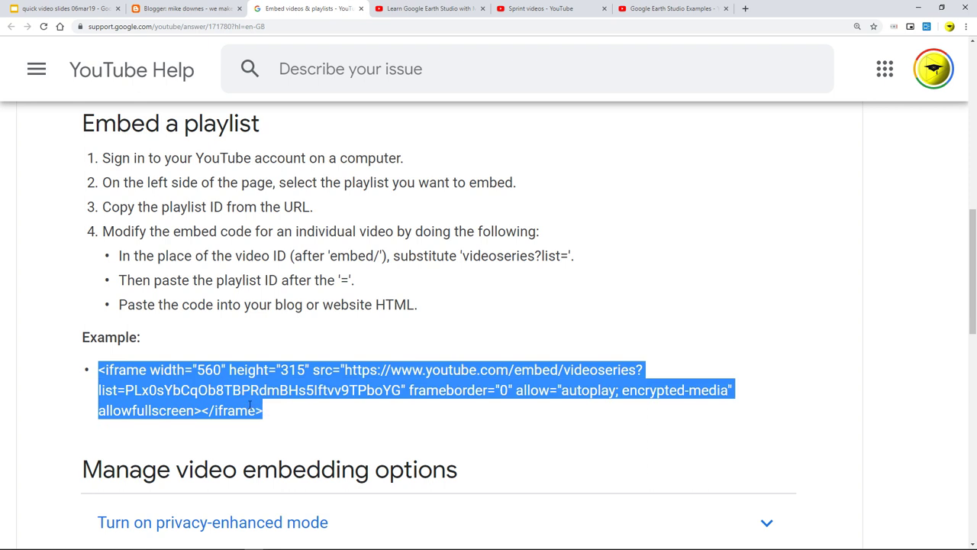
click(43, 358)
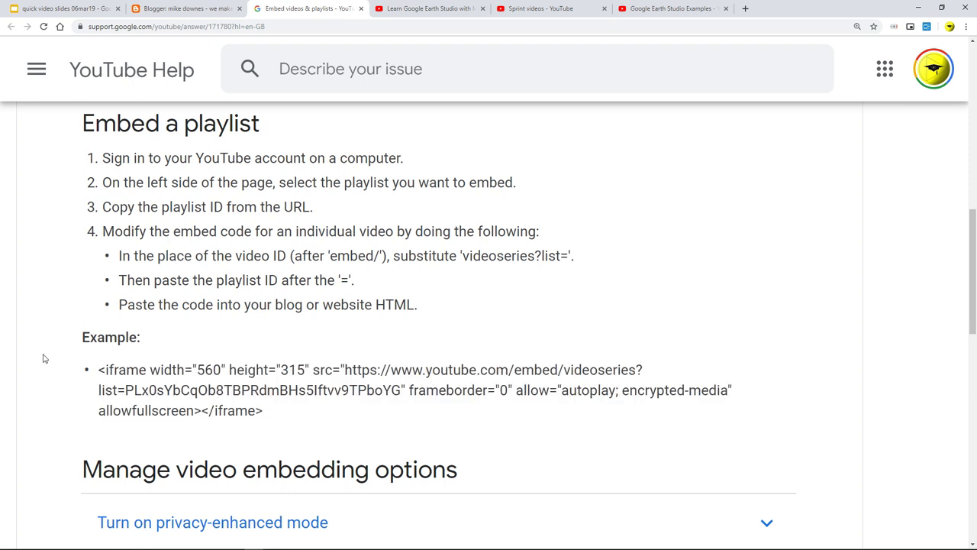
scroll(43, 358, down, 1)
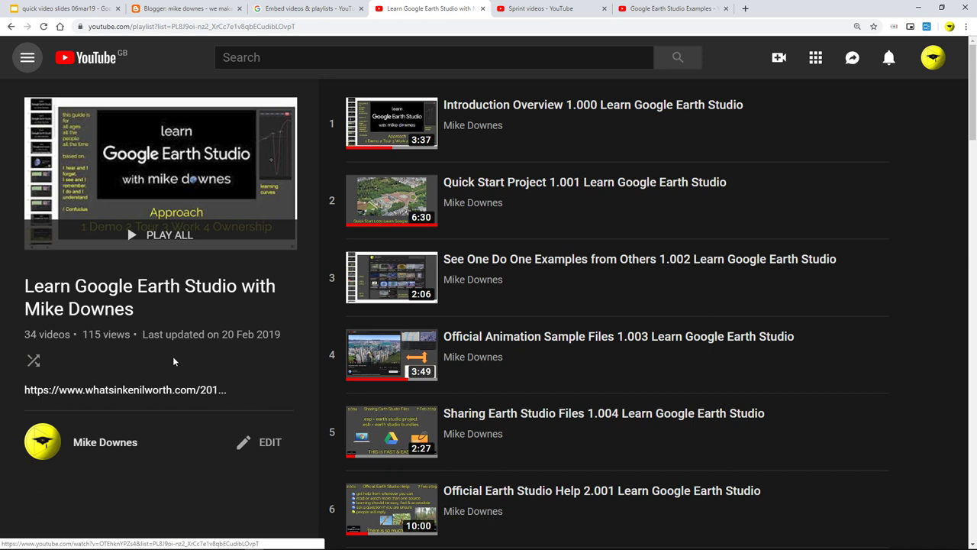
Switch to the Learn Google Earth Studio playlist page on YouTube and open the playlist for editing.
click(266, 444)
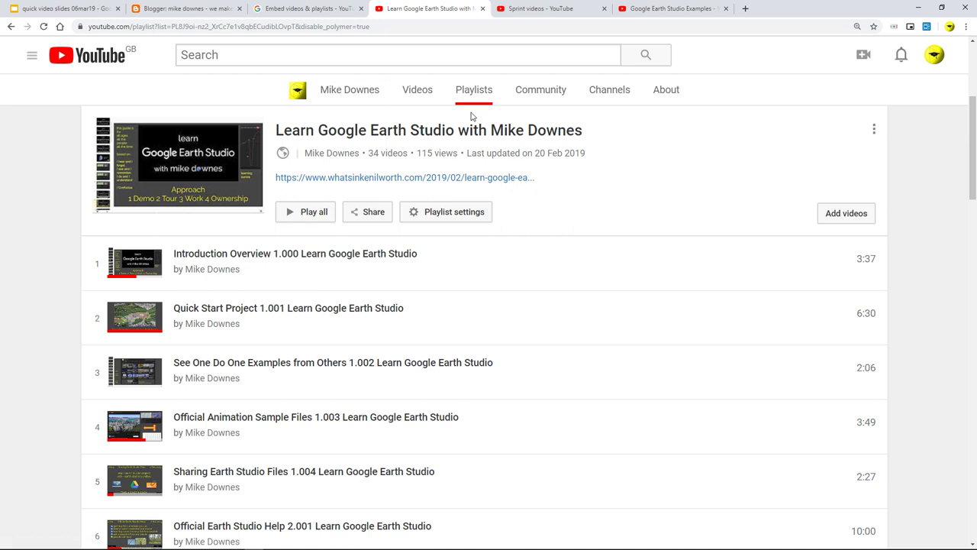
Show the embed code of the Learn Google Earth Studio playlist with its preview and options, and examine the &disable_polymer=true part of the address.
click(373, 213)
click(431, 252)
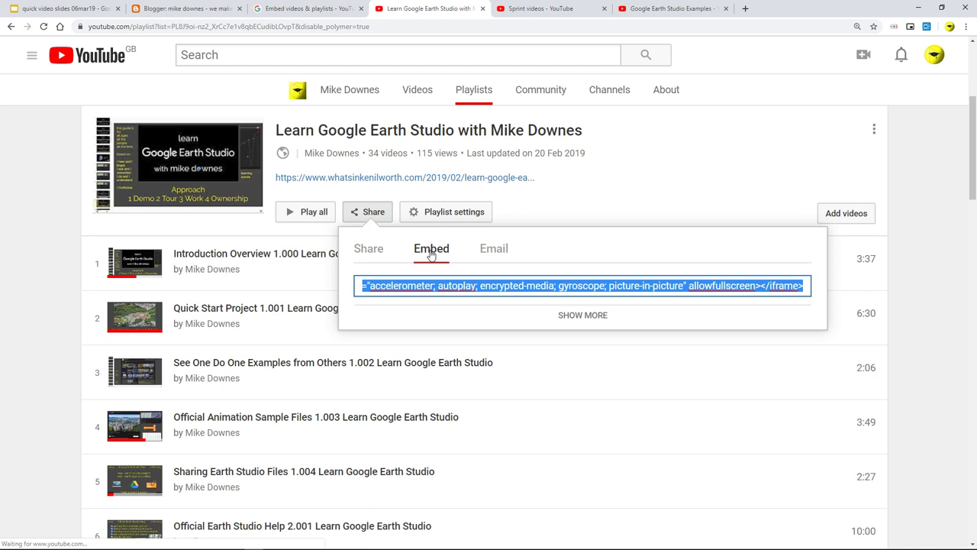
click(591, 316)
scroll(561, 342, down, 2)
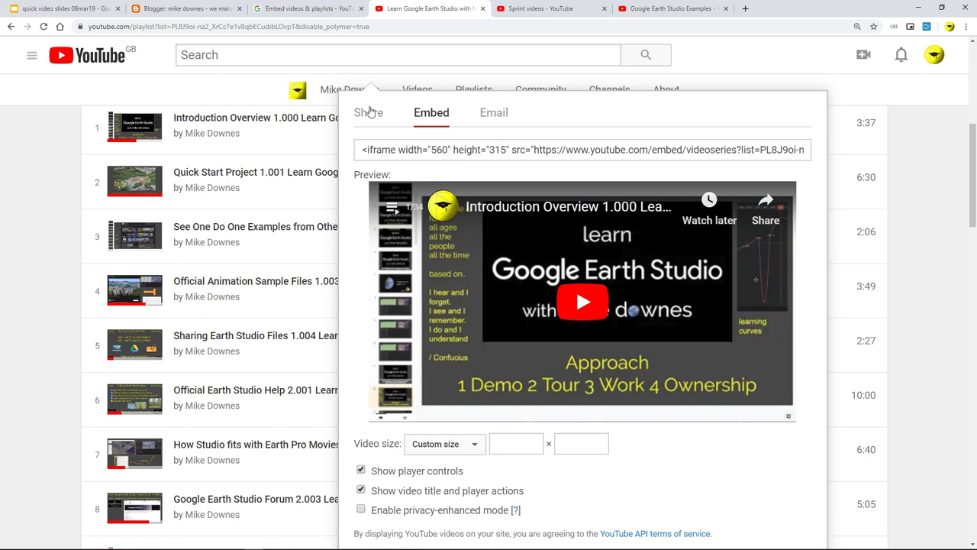
drag(296, 29, 378, 31)
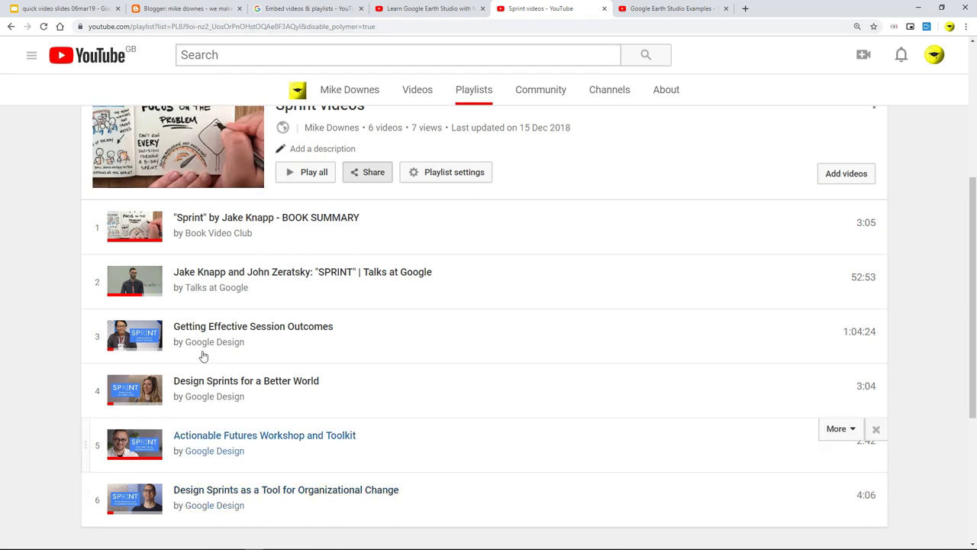
Remove &disable_polymer=true from the Sprint videos playlist address and reload the page.
scroll(321, 212, up, 1)
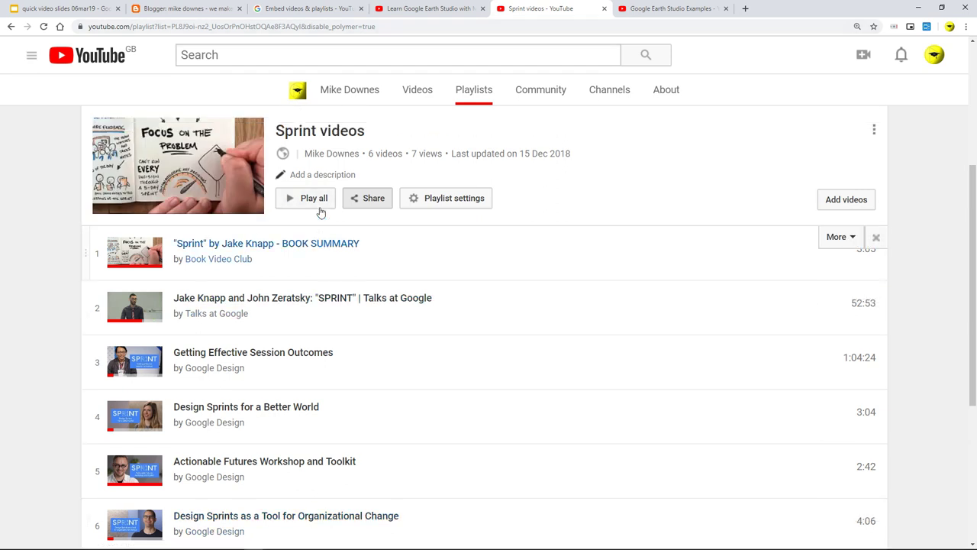
scroll(320, 212, up, 1)
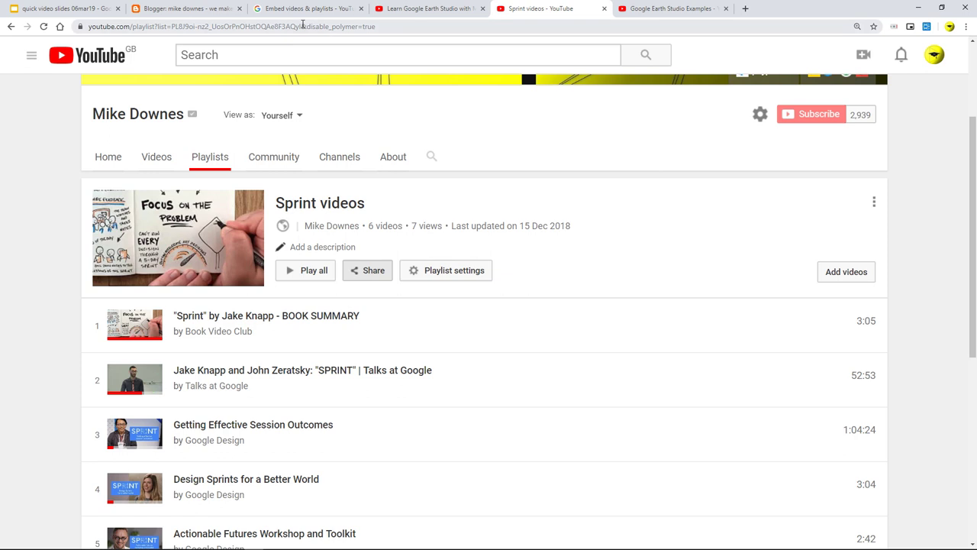
drag(303, 26, 388, 38)
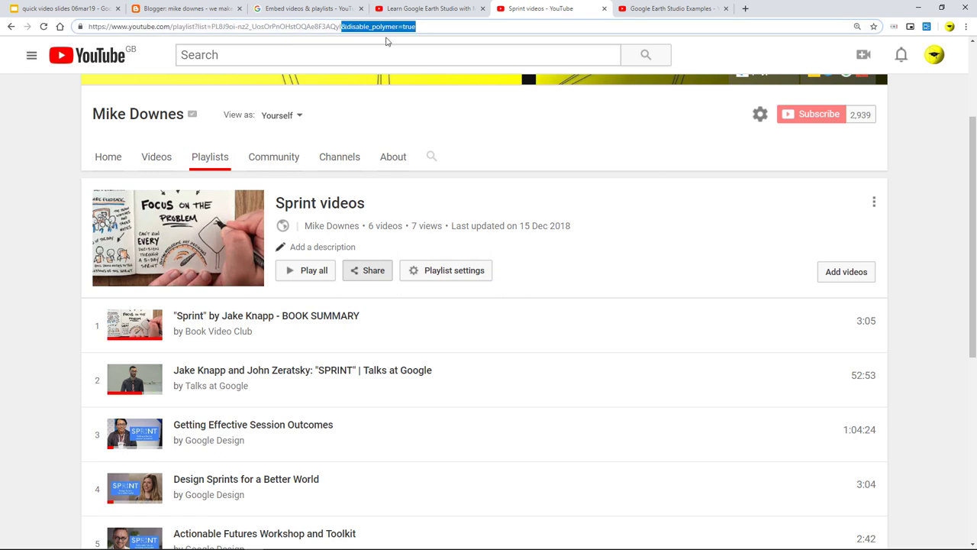
key(BackSpace)
key(Return)
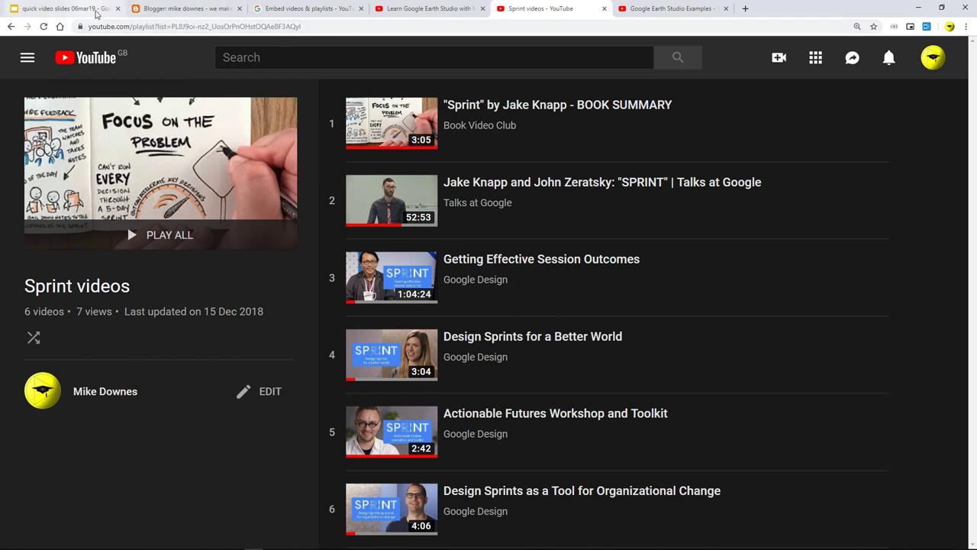
Check the playlist address comparison on slide 3 of the presentation and copy &disable_polymer=true from the Learn Google Earth Studio playlist address.
click(92, 11)
key(Left)
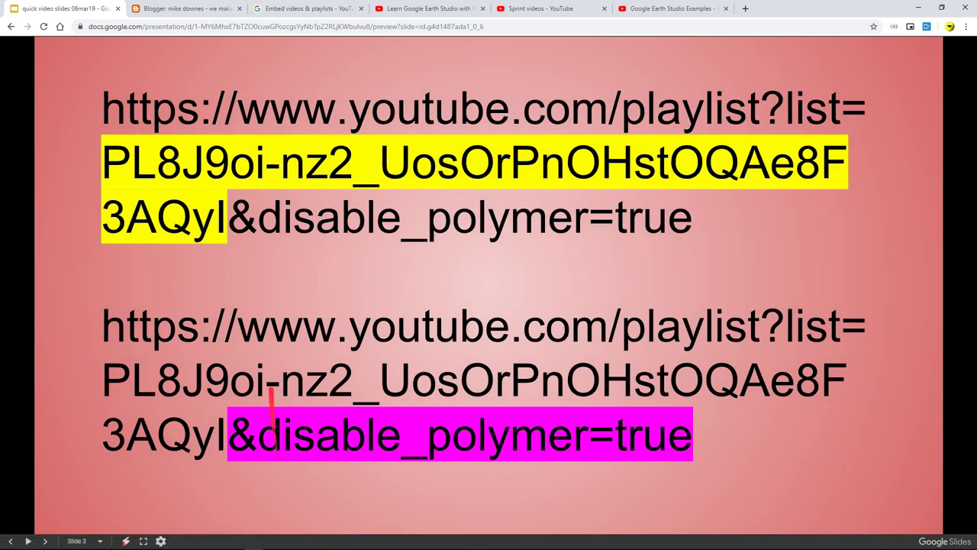
click(393, 9)
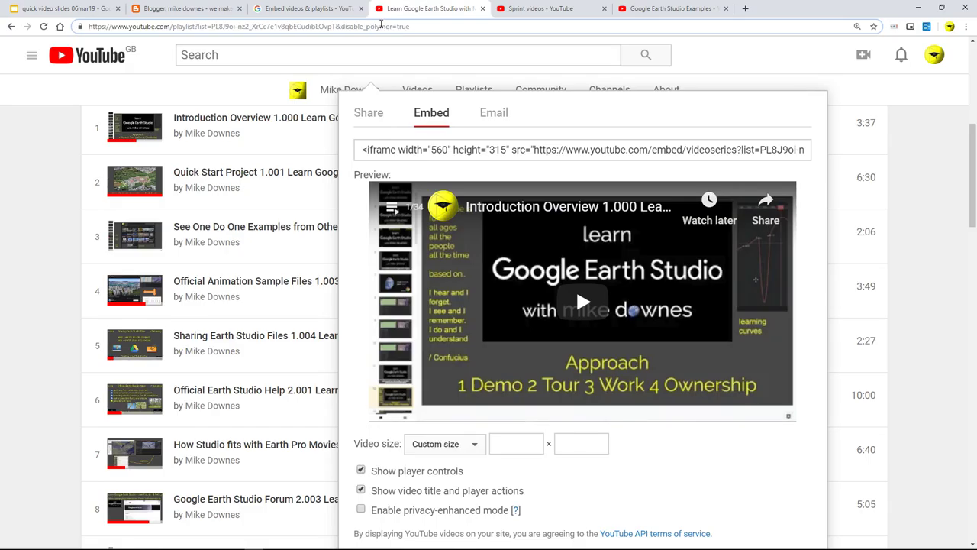
key(shift+Left)
key(shift+Left)
key(shift+Left)
key(shift+Left)
key(shift+Left)
key(shift+Left)
key(shift+Left)
key(shift+Left)
key(shift+Left)
key(shift+Left)
key(shift+Left)
key(shift+Left)
key(shift+Left)
key(shift+Left)
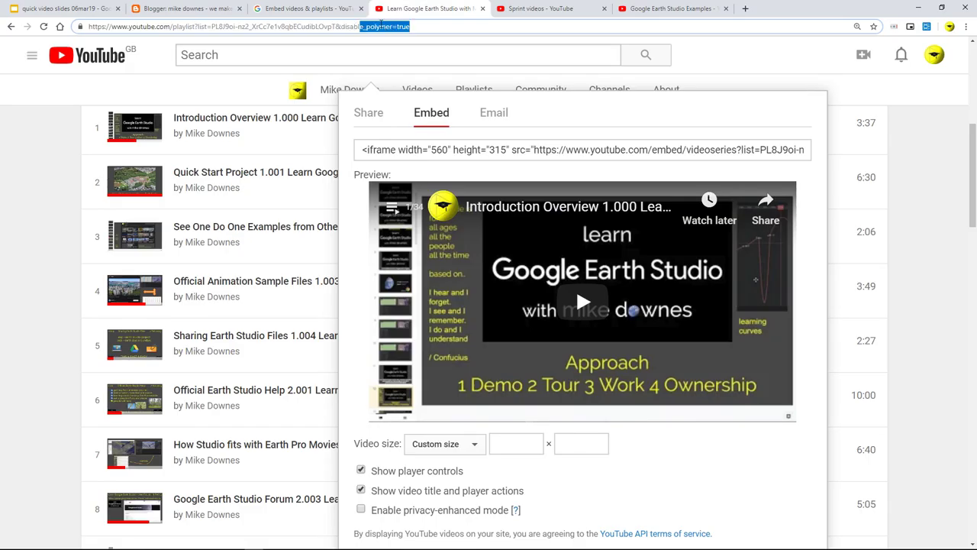
key(shift+Left)
key(shift+Left)
key(shift+Left)
key(shift+Left)
key(shift+Left)
key(shift+Left)
key(shift+Left)
key(ctrl+c)
Load the Sprint videos playlist with &disable_polymer=true appended to its address and show the playlist's embed code.
click(534, 9)
click(315, 24)
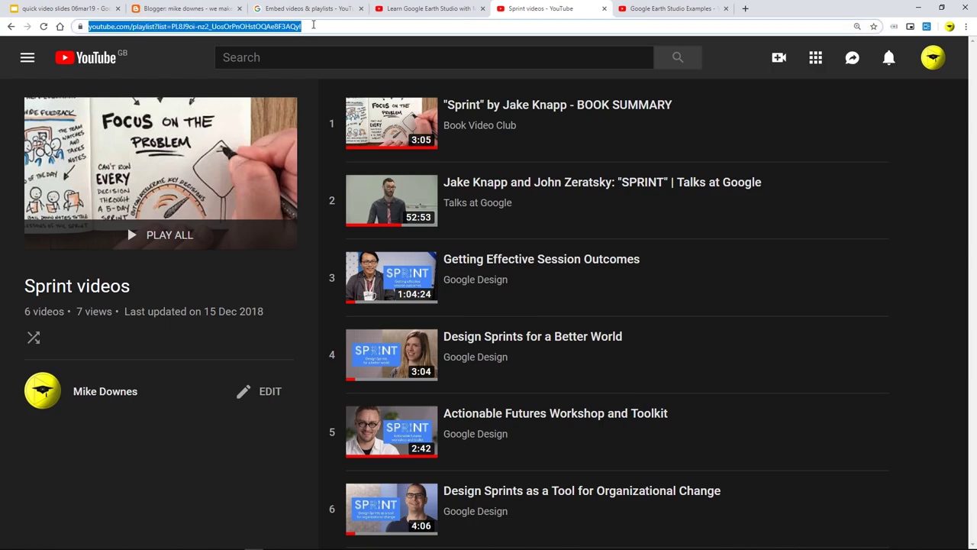
click(315, 24)
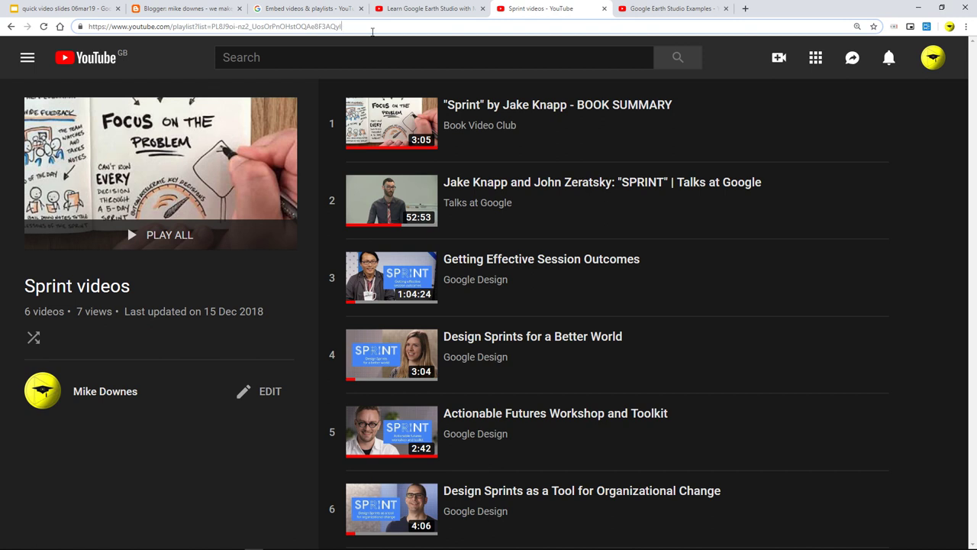
key(ctrl+v)
key(Return)
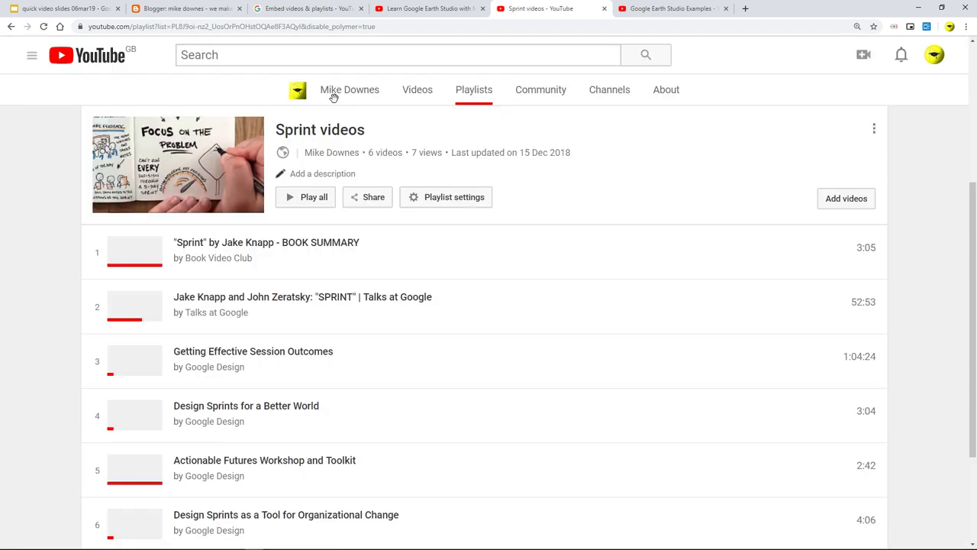
click(356, 198)
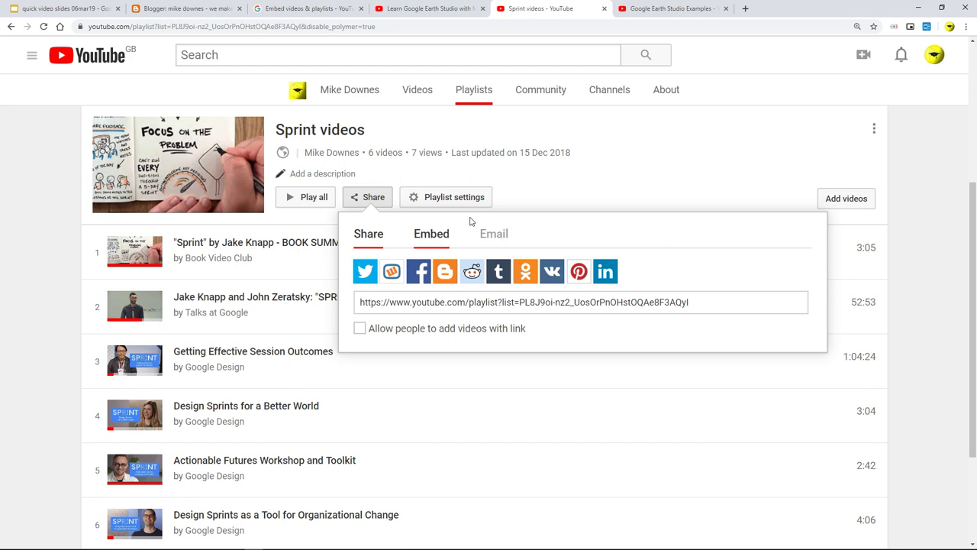
click(433, 237)
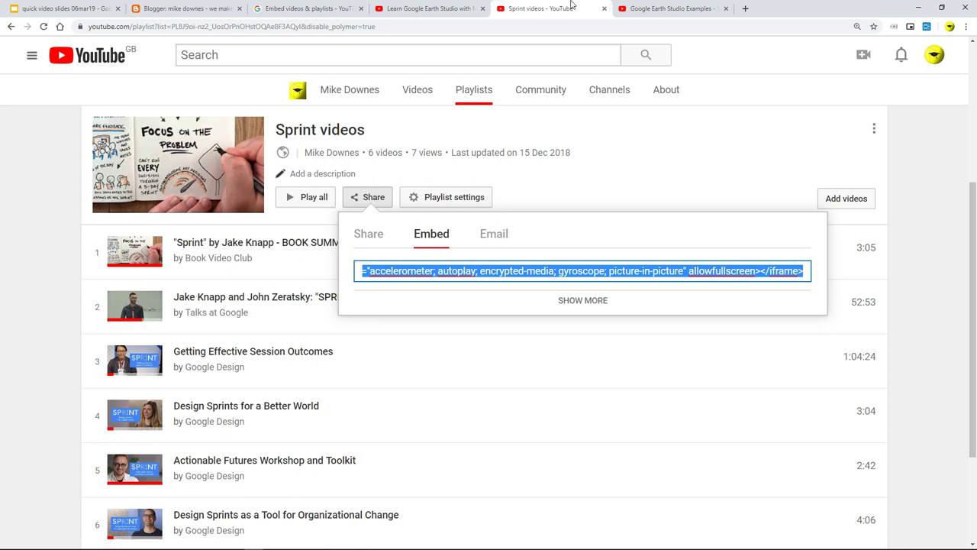
Load the Google Earth Studio Examples playlist with &disable_polymer=true appended to its address and open its sharing options.
click(649, 15)
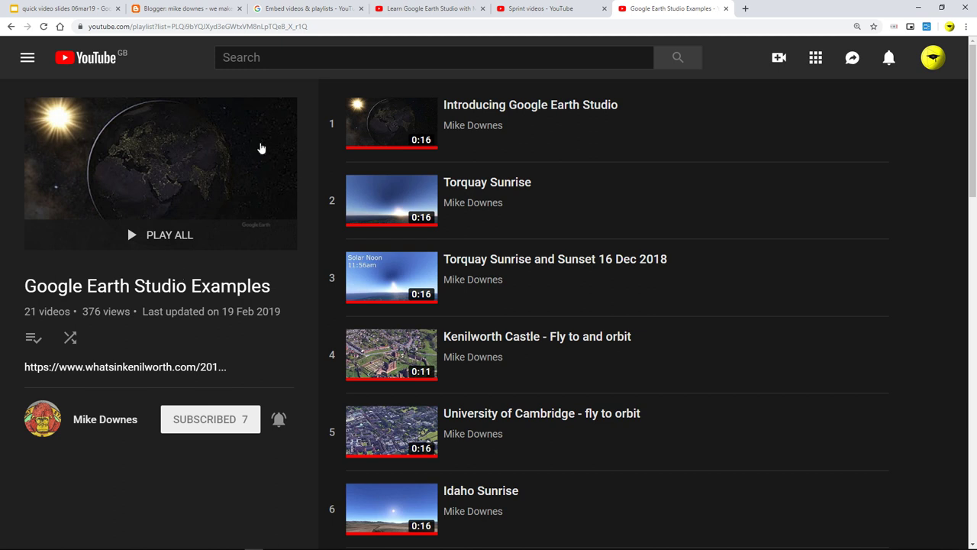
click(334, 26)
click(334, 27)
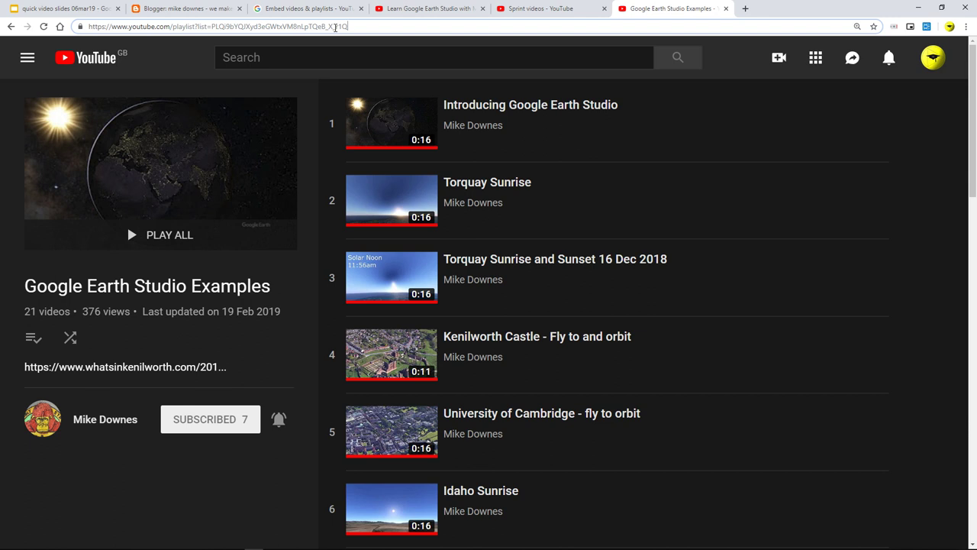
key(shift+Left)
key(shift+Left)
key(shift+Left)
key(shift+Left)
key(shift+Left)
key(shift+Left)
key(shift+Left)
key(shift+Left)
key(shift+Left)
key(shift+Left)
key(shift+Left)
key(shift+Left)
key(shift+Left)
key(shift+Left)
key(shift+Left)
key(shift+Left)
key(shift+Left)
key(shift+Left)
key(shift+Left)
key(shift+Left)
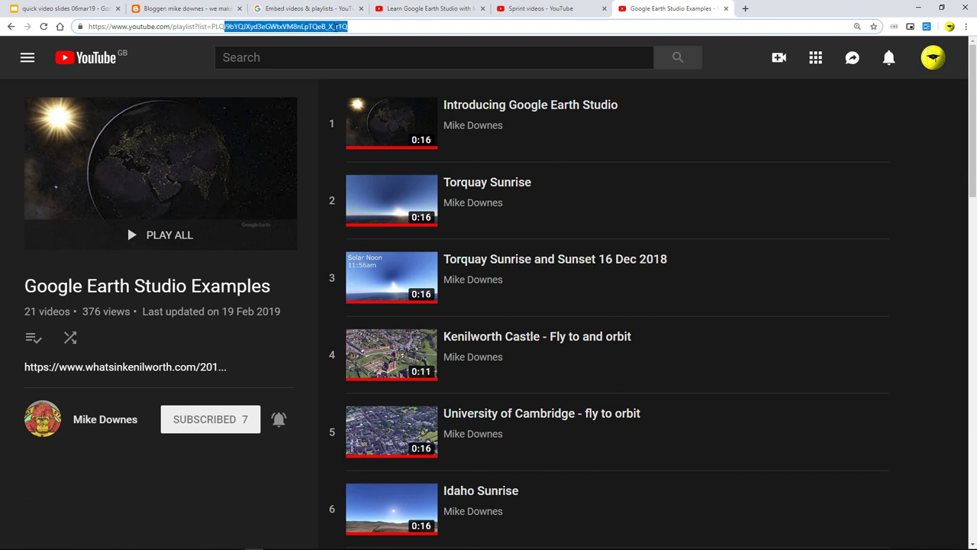
key(shift+Left)
key(shift+Left)
key(shift+Left)
key(Right)
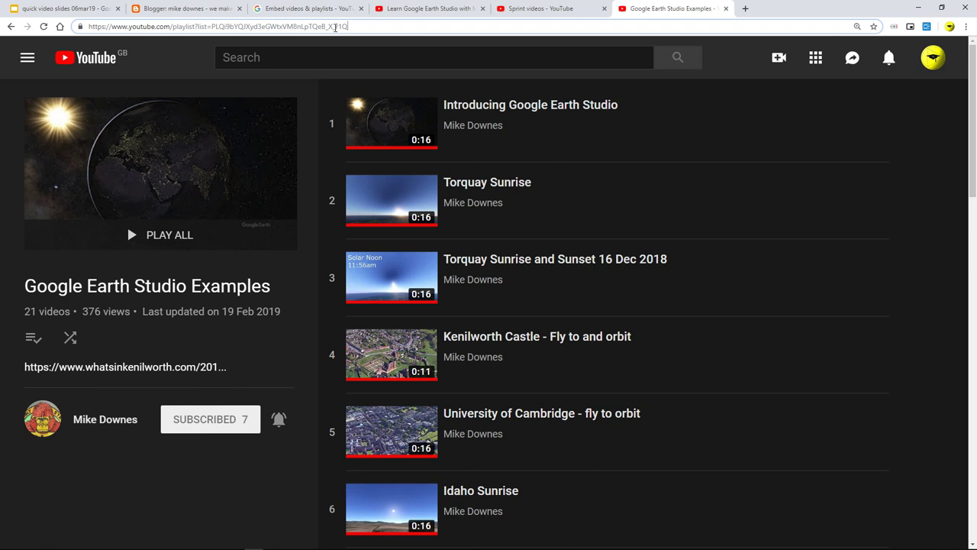
key(ctrl+v)
key(Return)
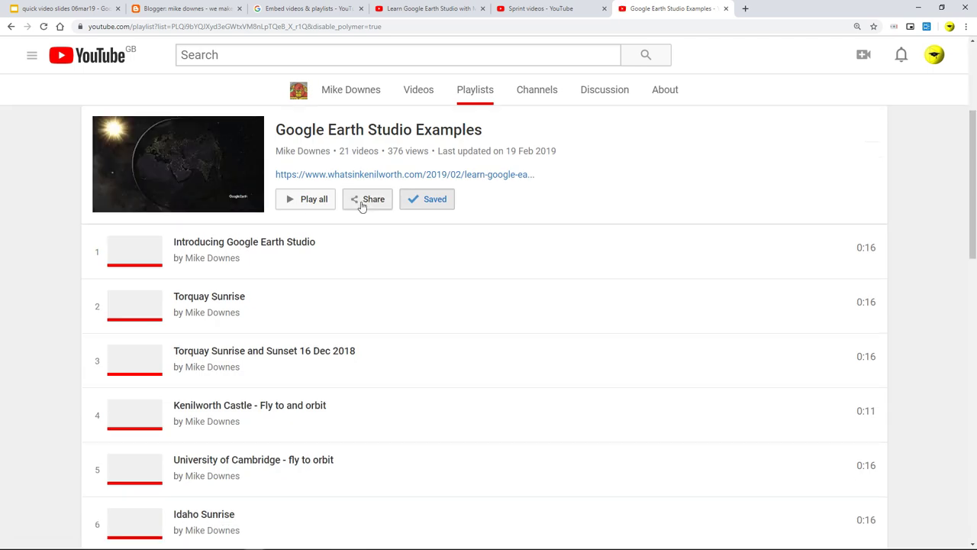
click(367, 199)
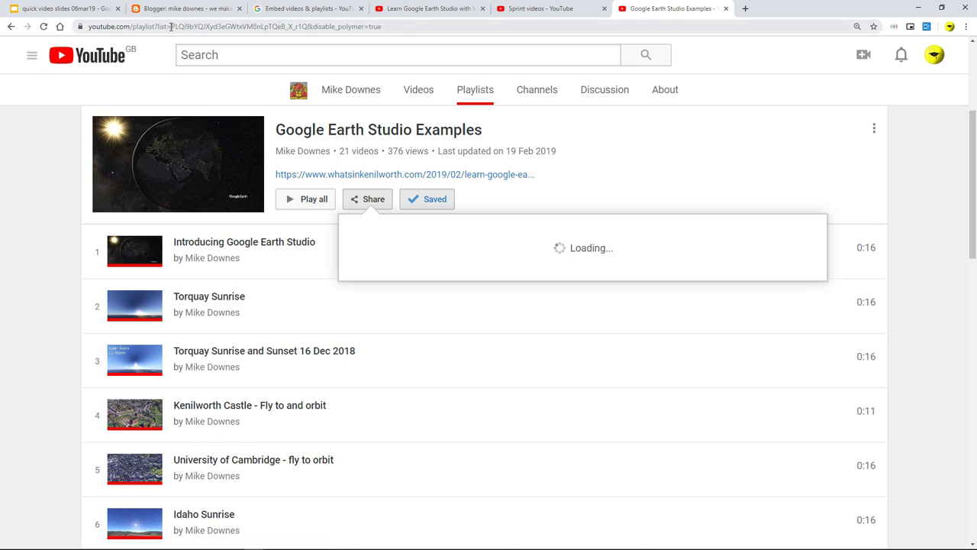
Copy the playlist ID from the Google Earth Studio Examples playlist address.
drag(171, 26, 310, 32)
right_click(301, 28)
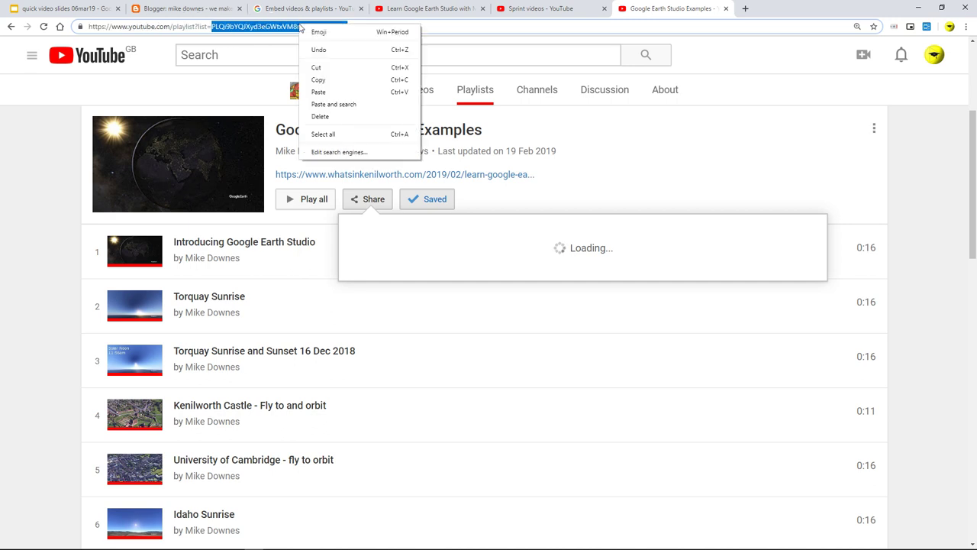
click(321, 81)
Switch to the Google Slides presentation, select the playlist ID in slide 2's iframe code, and return to the title slide.
click(87, 12)
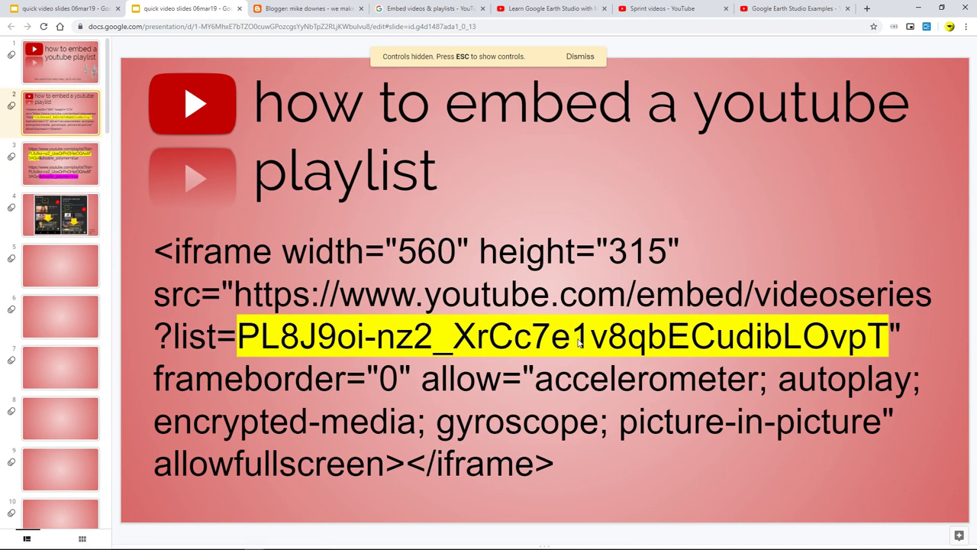
drag(578, 343, 691, 341)
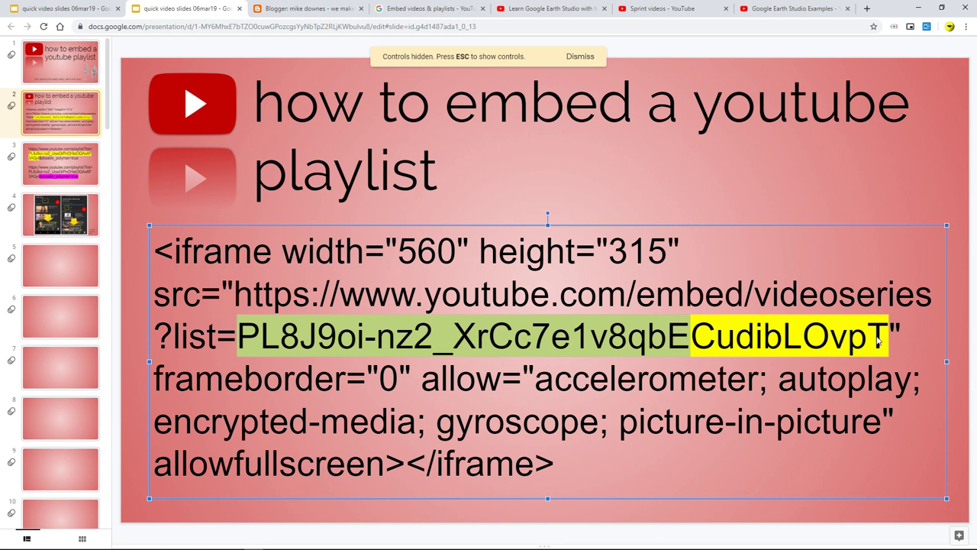
drag(877, 339, 890, 340)
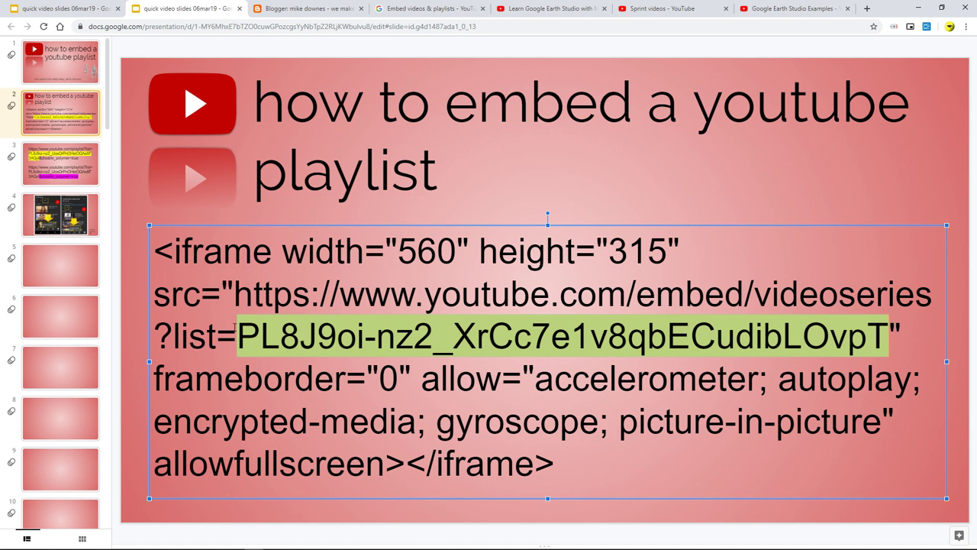
key(Page_Up)
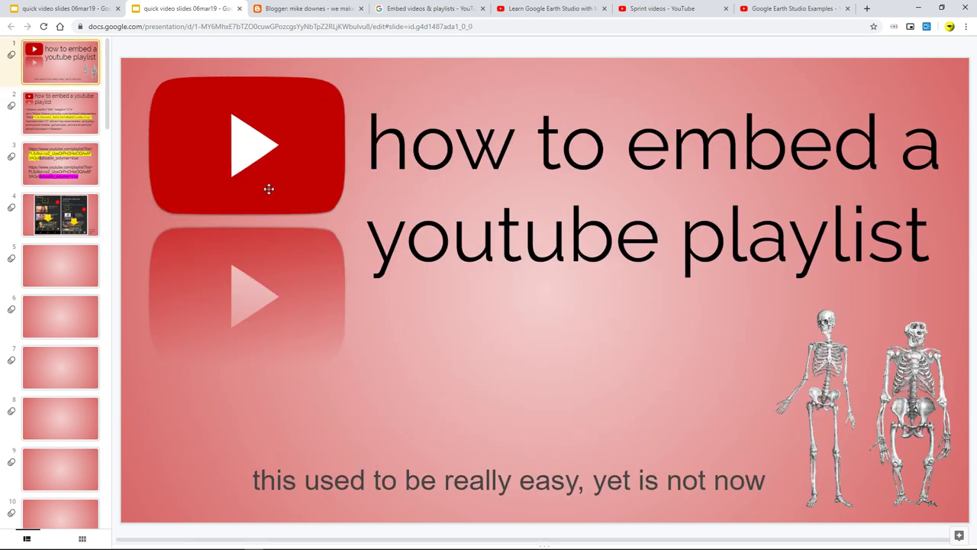